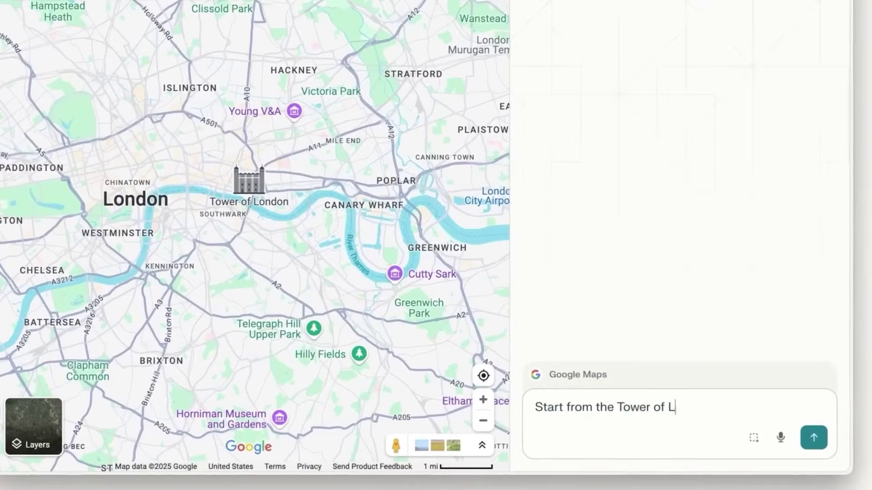
type("Create a walking route to visit the top 5 major t")
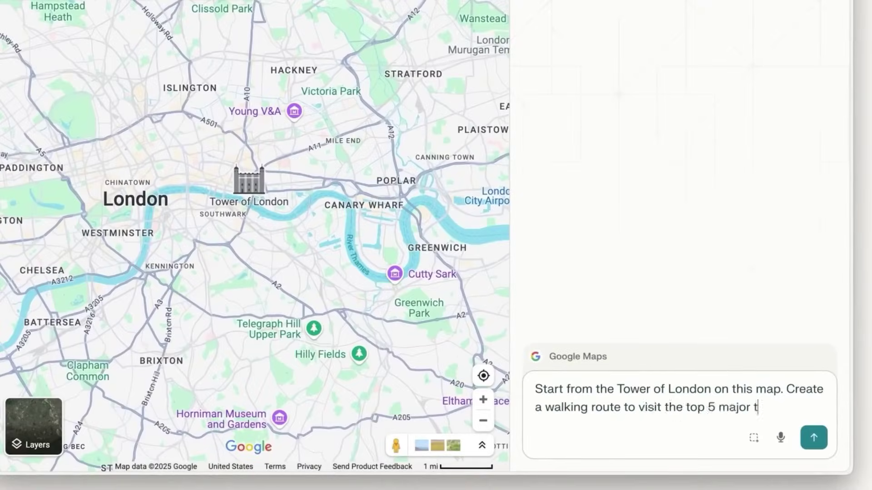
type("ourist locations. s map")
Step: Send the Tower of London to Buckingham Palace walking-route prompt to the assistant
key("Return")
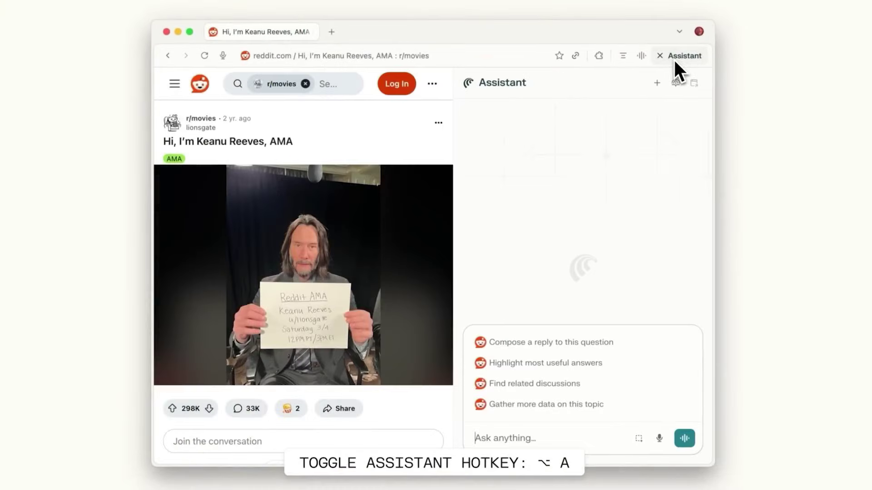
type("Summarize all")
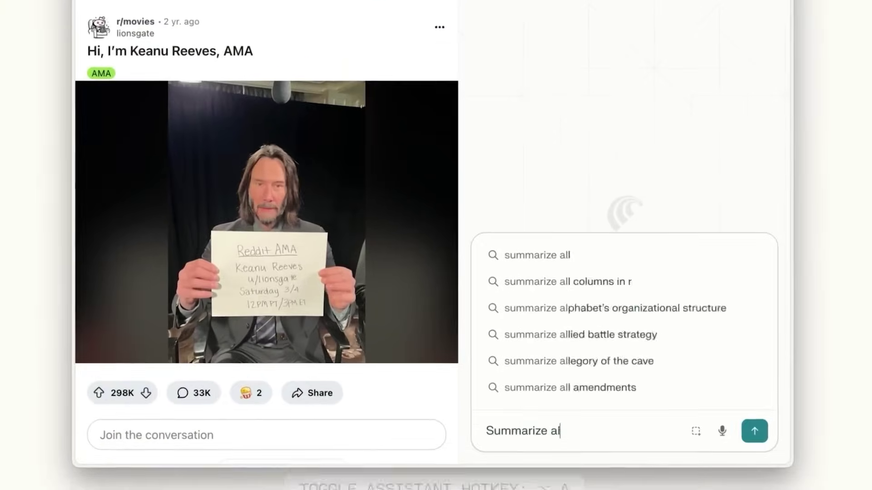
type(" the answ")
type("ers in this AMA")
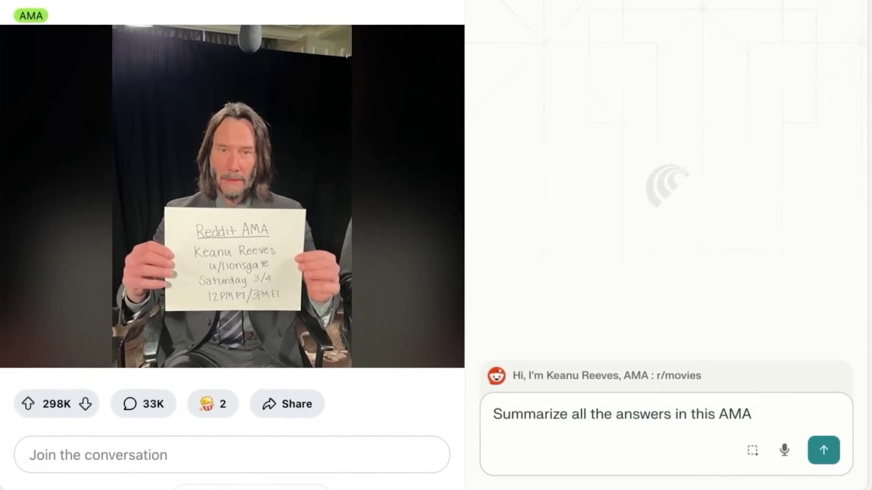
Step: Submit the summarize-all-answers prompt on the Keanu Reeves AMA thread
key("Return")
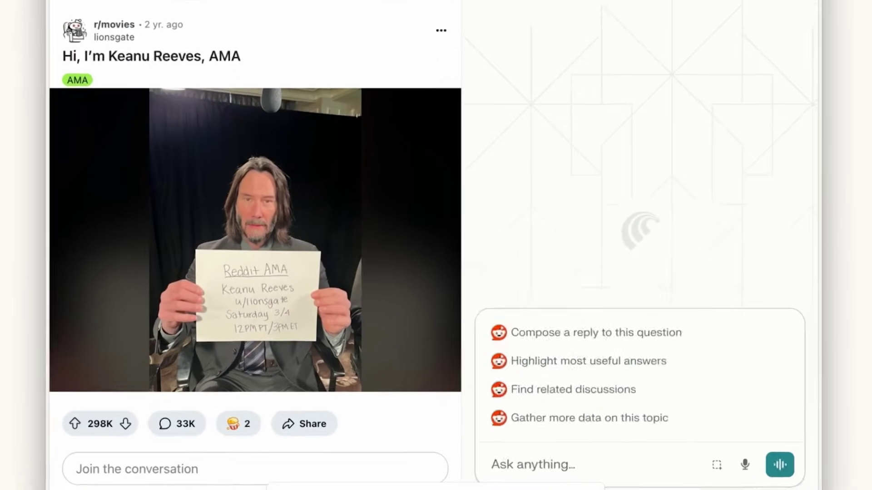
type("Summarize")
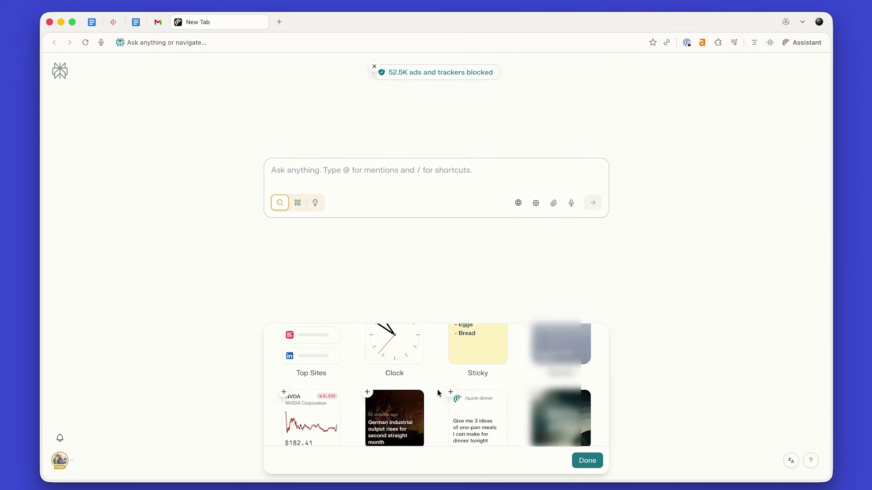
scroll(437, 393, "up", 1)
Step: Add a Sticky note widget from the new tab's Customize gallery
left_click(450, 335)
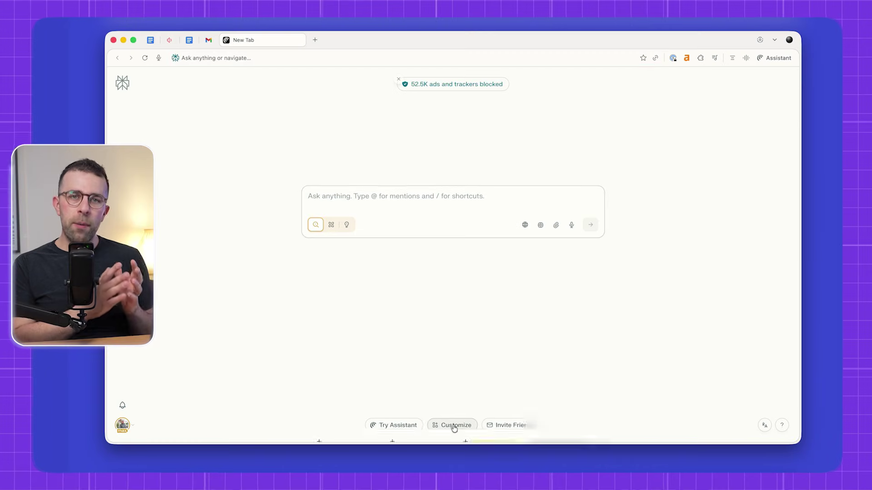
Step: Add Sticky note and Top Sites widgets to the new tab and finish customizing
left_click(453, 426)
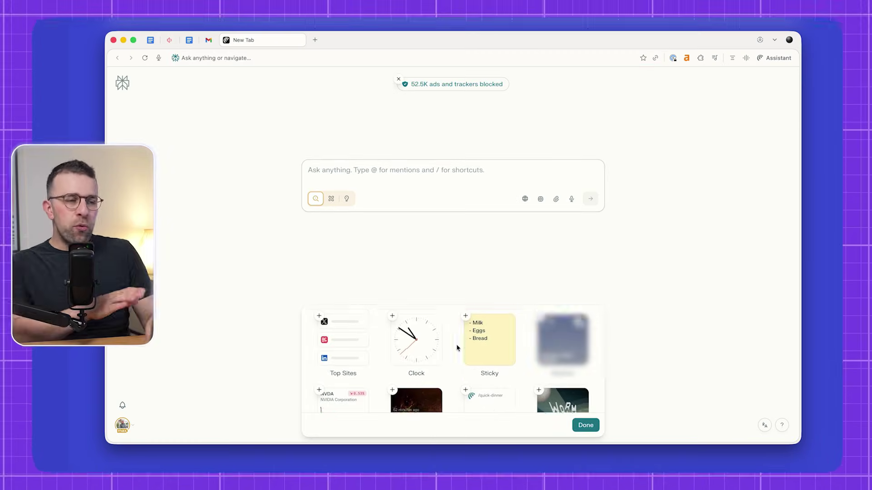
left_click(465, 315)
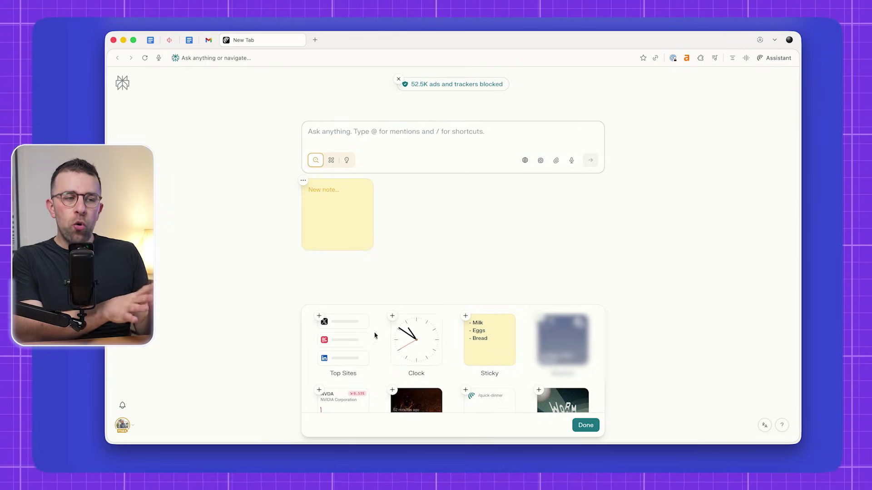
left_click(320, 317)
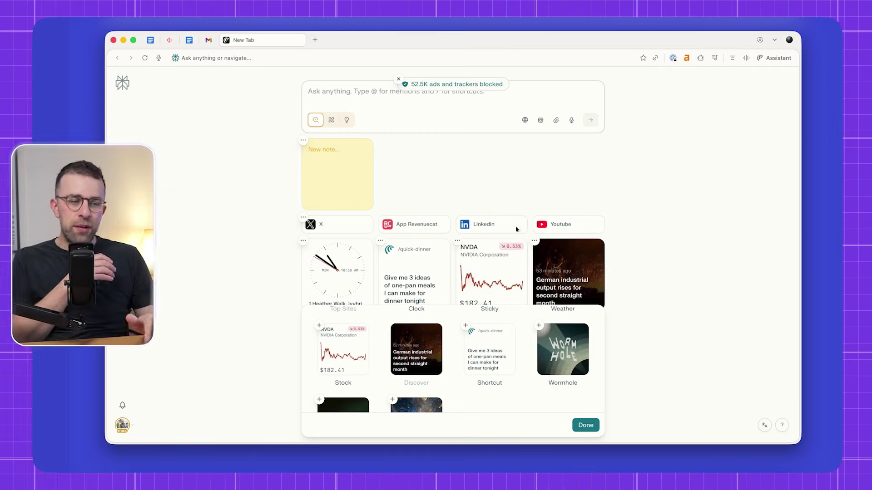
left_click(585, 427)
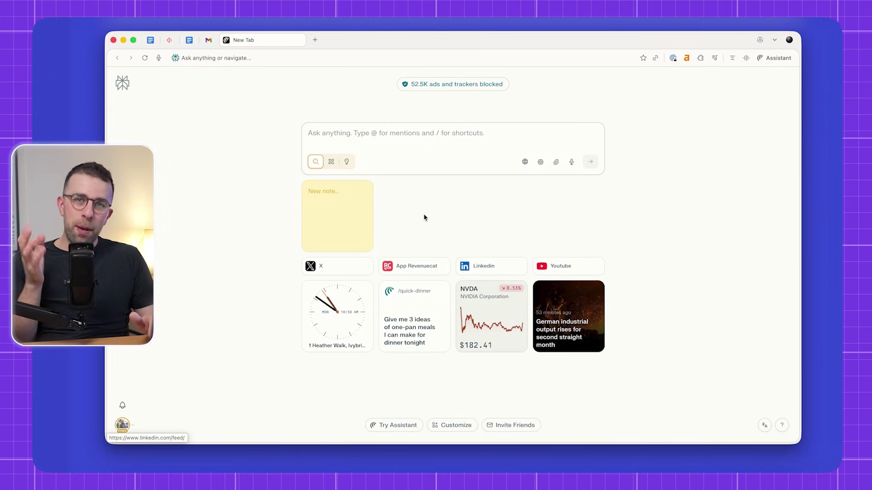
Step: Rearrange NVDA stock and news tiles beside the note, remove the Clock, and finish
left_click(451, 425)
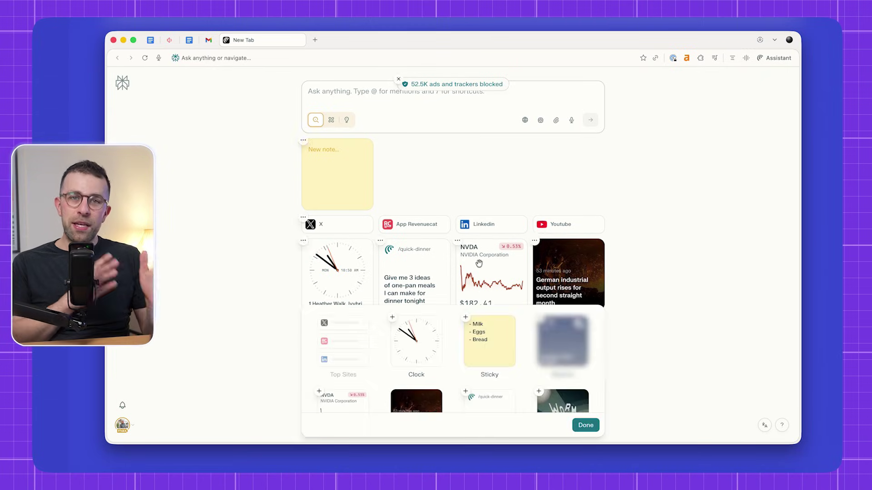
left_click_drag(490, 316, 401, 171)
left_click_drag(479, 203, 480, 163)
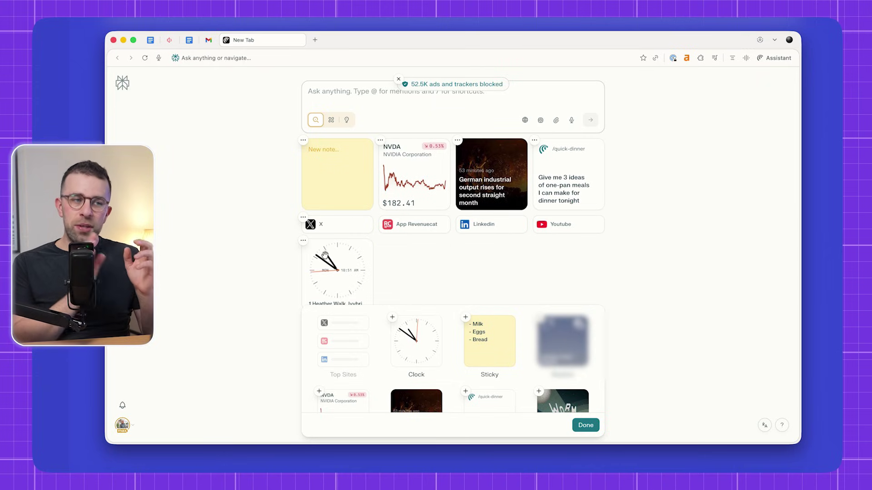
left_click(317, 272)
left_click(587, 428)
left_click(428, 85)
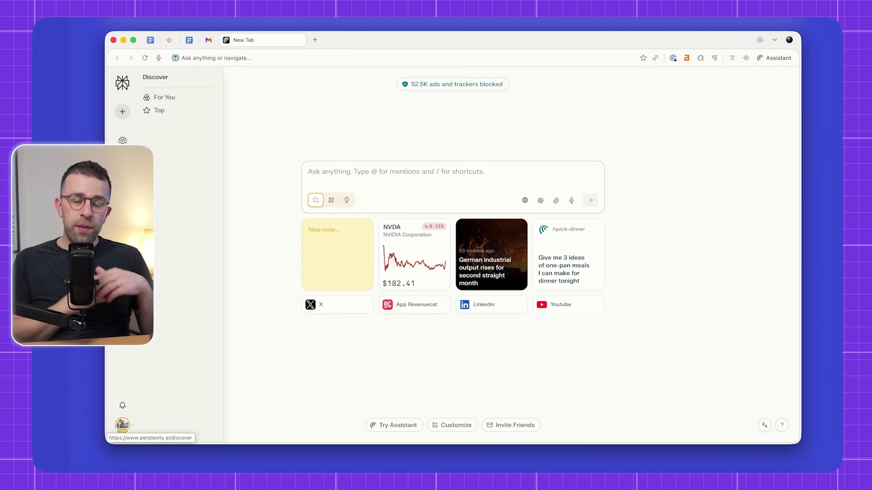
Step: Show the Top stories feed on Perplexity's Discover page
left_click(122, 140)
left_click(161, 111)
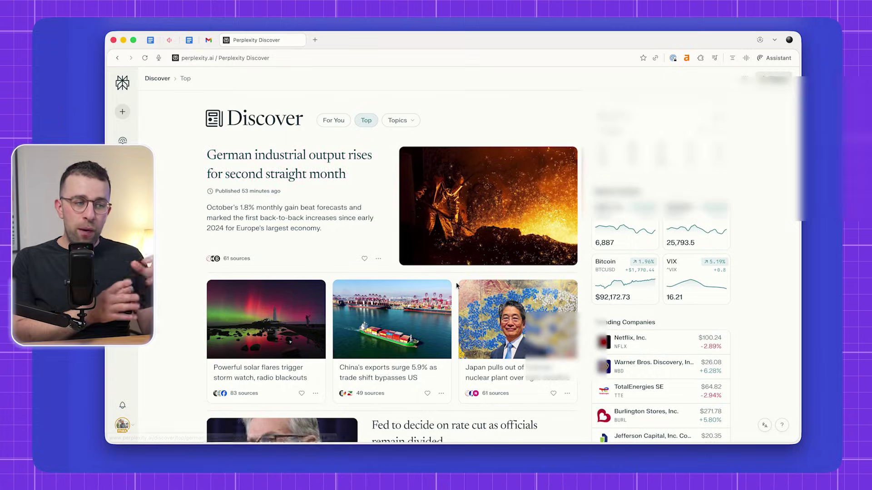
scroll(454, 268, "down", 2)
scroll(457, 287, "down", 3)
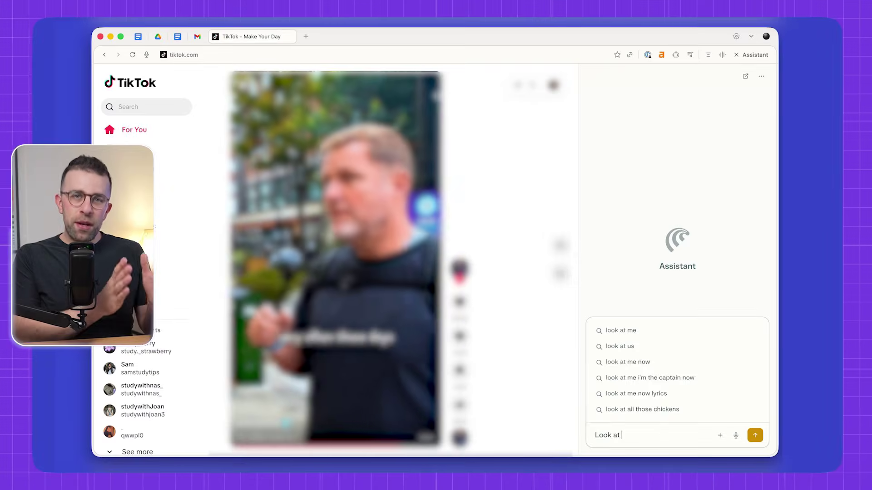
type("trends that")
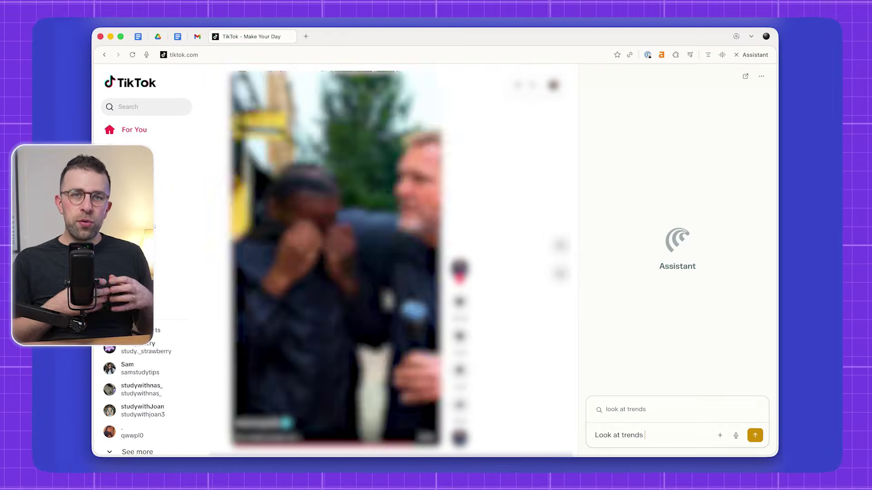
type(" resonate with people who want to better focus, I'm building a focus timer app. So I want to find out trends to that")
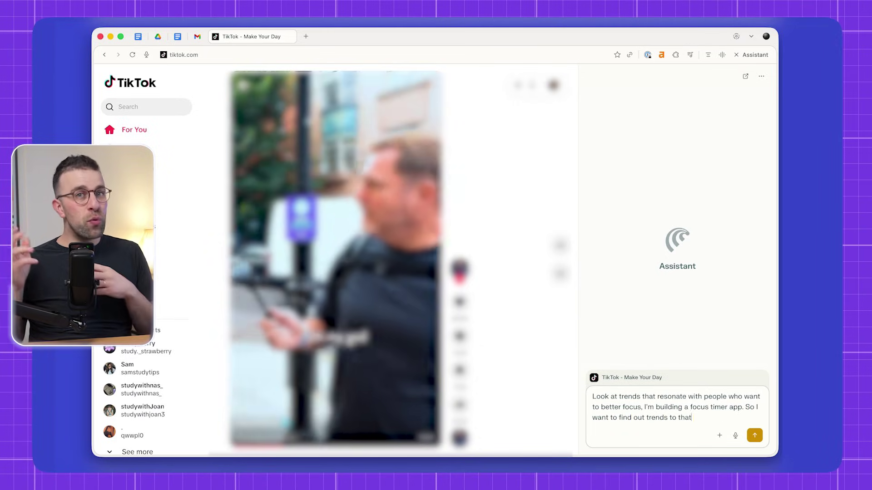
type("s that would correlate to this.")
Step: Send the TikTok focus-timer trends prompt to the assistant
key("Return")
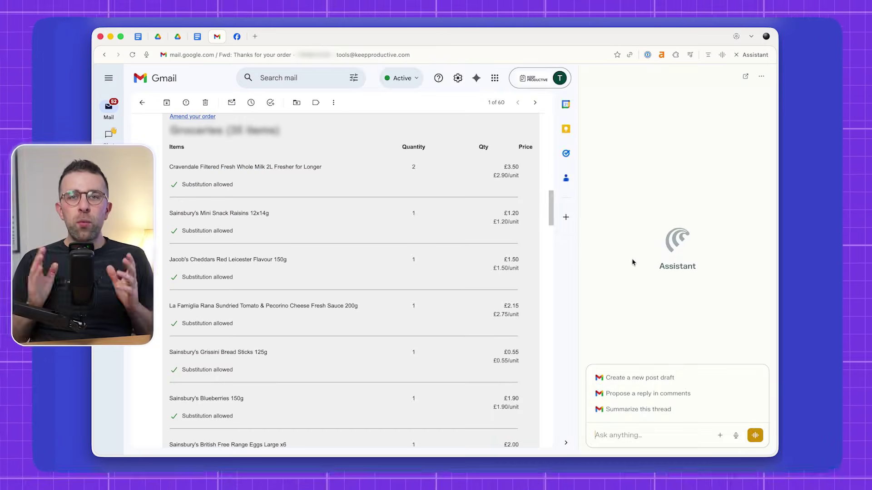
type("Take this groec")
Step: Correct a mistyped letter in the 'Take this grocery order' prompt
key("BackSpace")
type("cer")
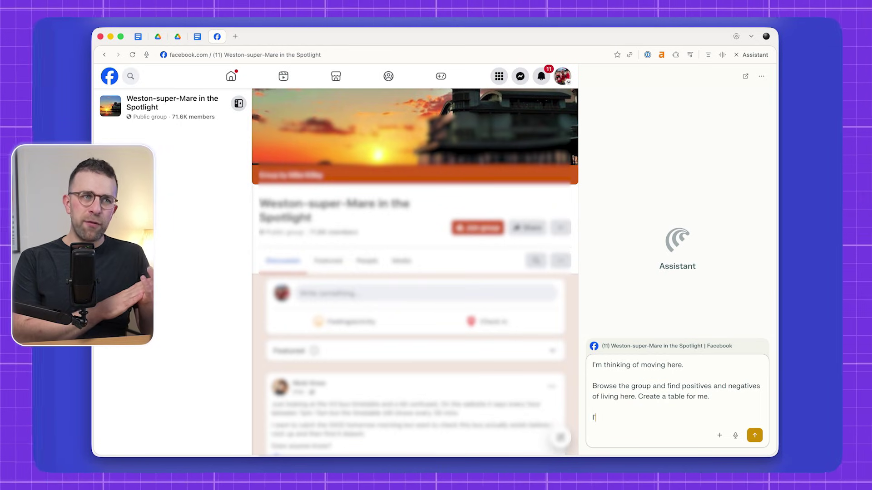
Step: Send the moving-to-Weston-super-Mare prompt after removing its trailing blank line
key("BackSpace")
key("Return")
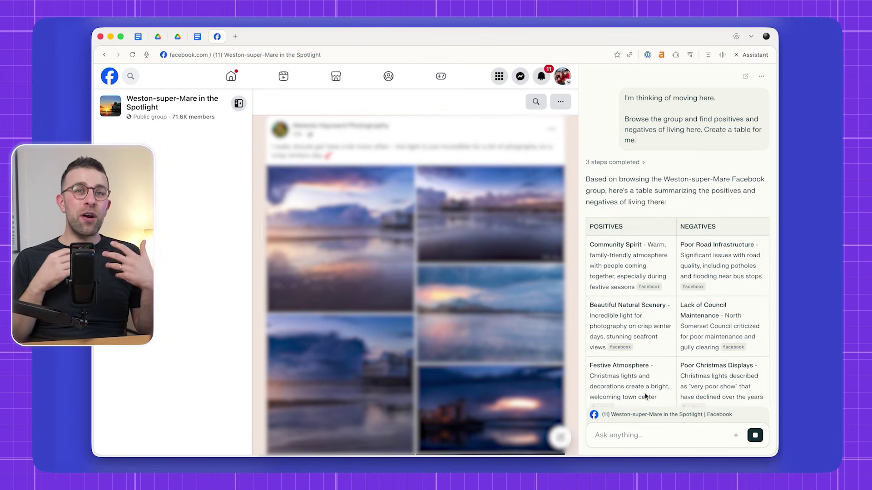
scroll(723, 333, "down", 3)
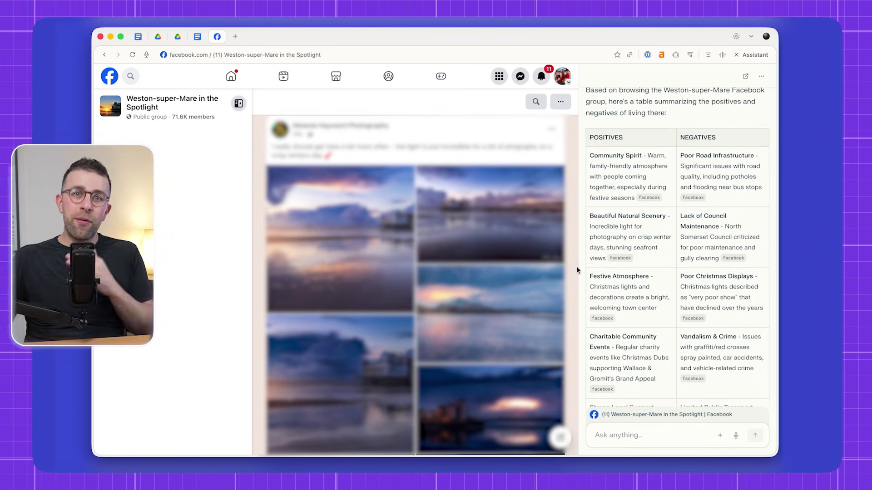
Step: View the positives-and-negatives answer as a full page, then start a new assistant thread on the F1 video
left_click(746, 75)
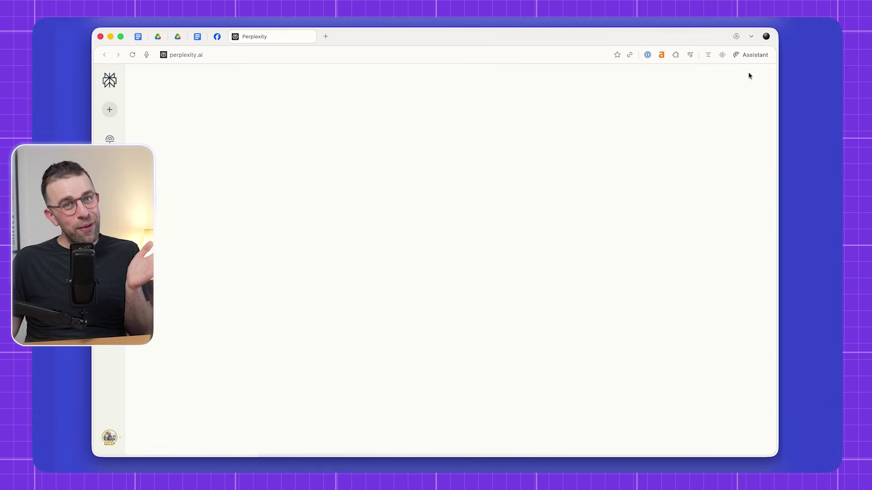
scroll(499, 269, "down", 3)
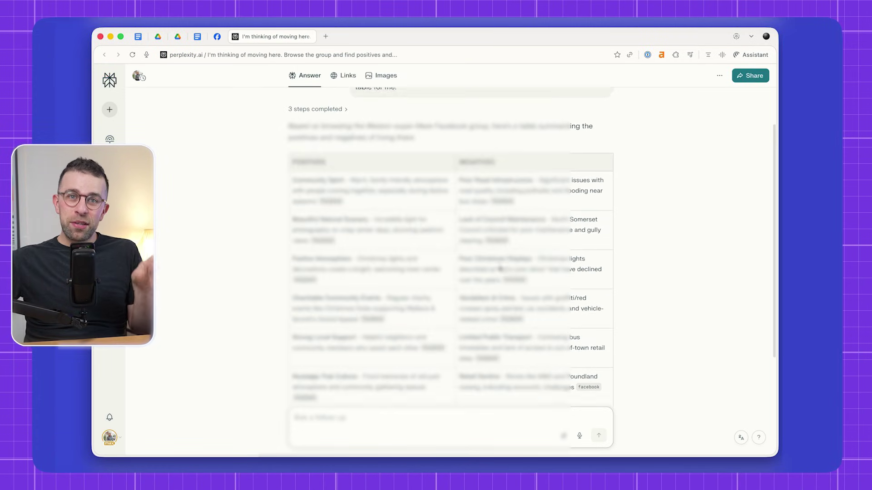
scroll(499, 269, "down", 2)
scroll(499, 269, "up", 3)
scroll(499, 269, "up", 2)
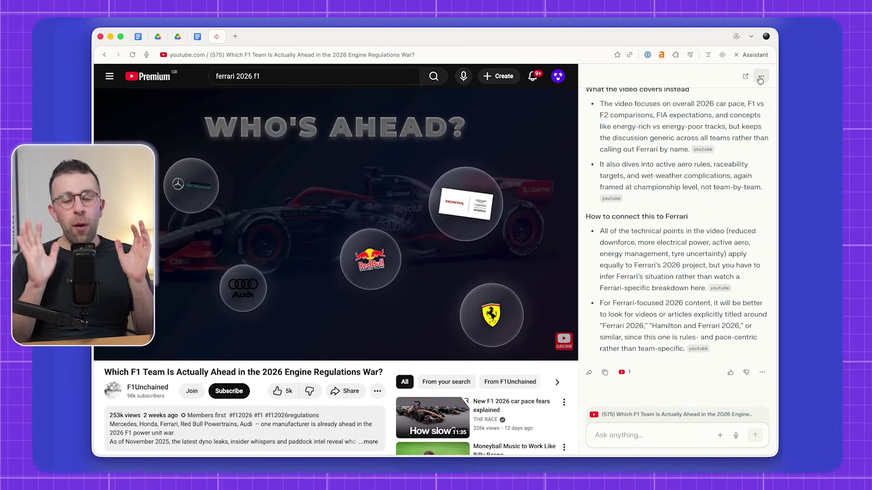
left_click(746, 76)
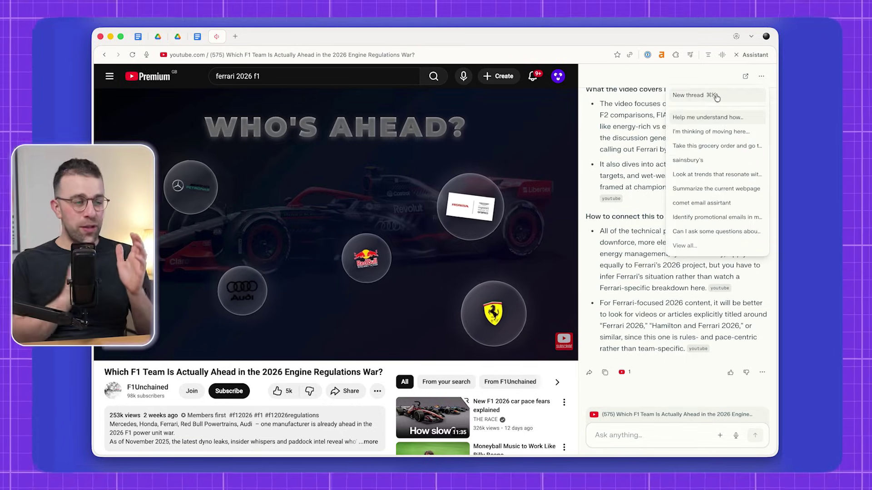
left_click(716, 94)
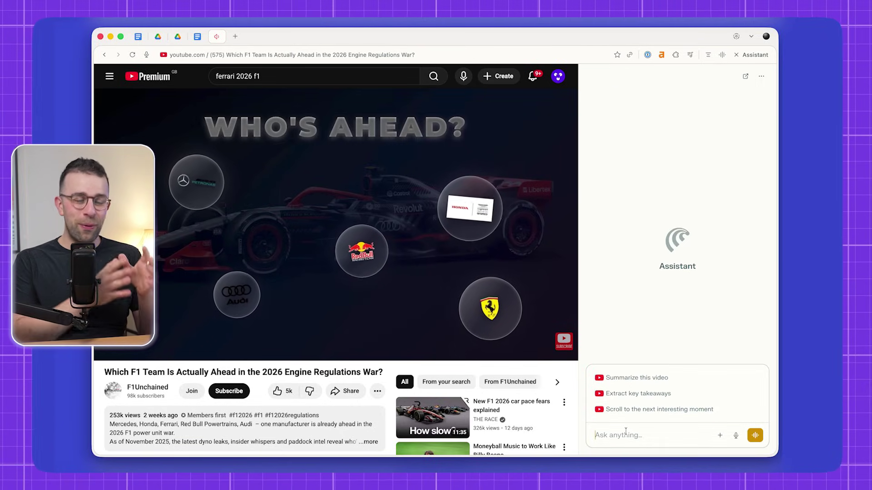
type("Browse this video and")
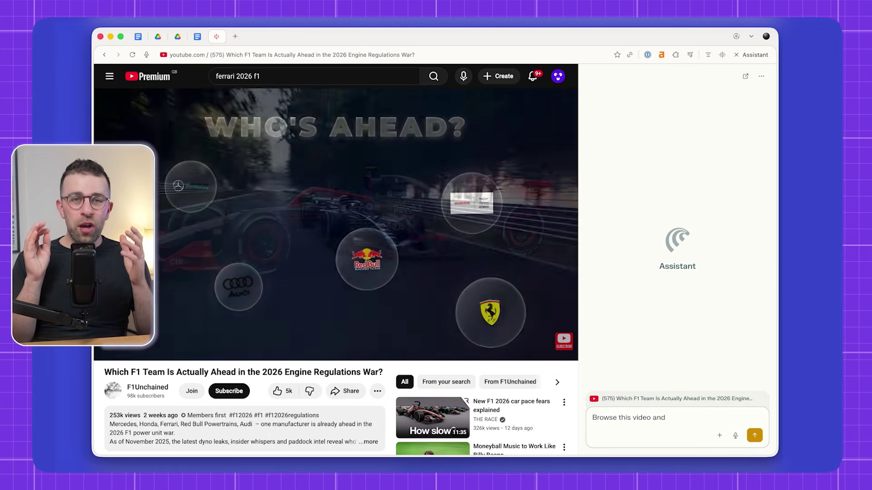
type(" find t")
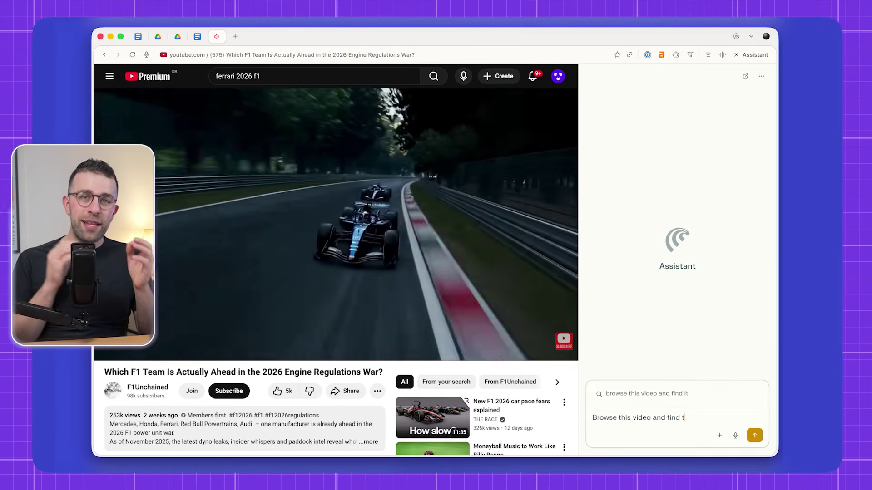
type("he section ")
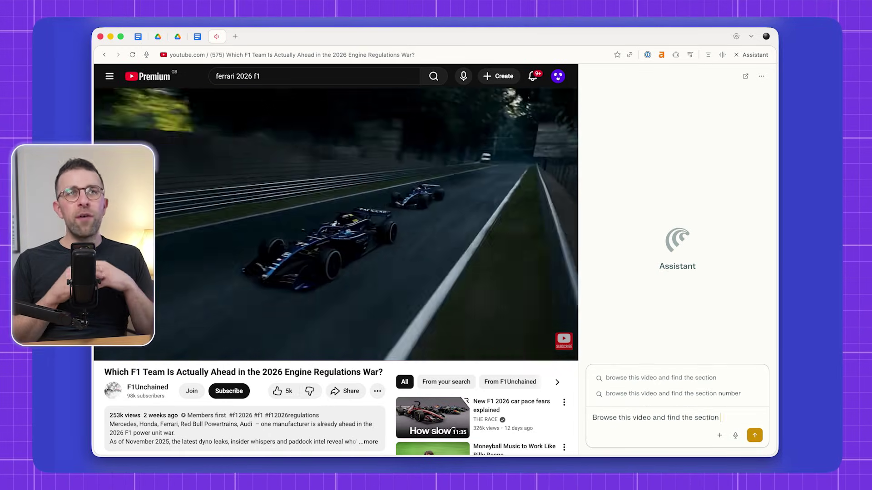
type("and summary ab")
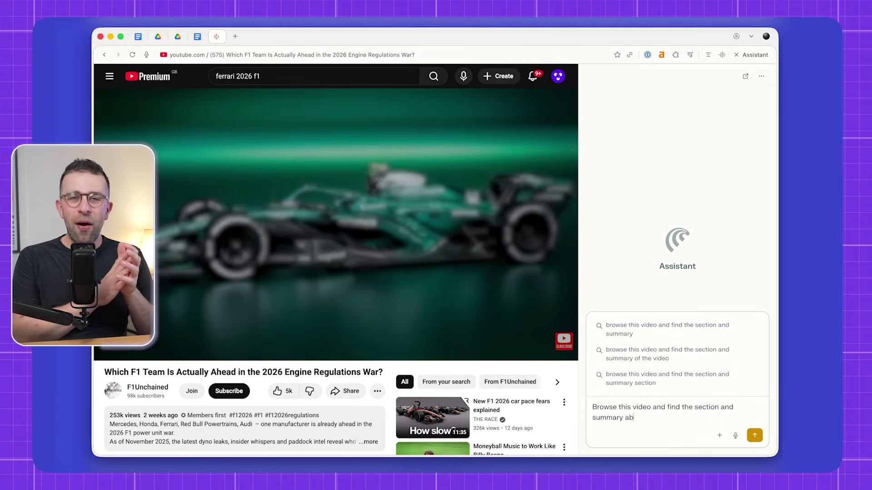
type("out Ferrar")
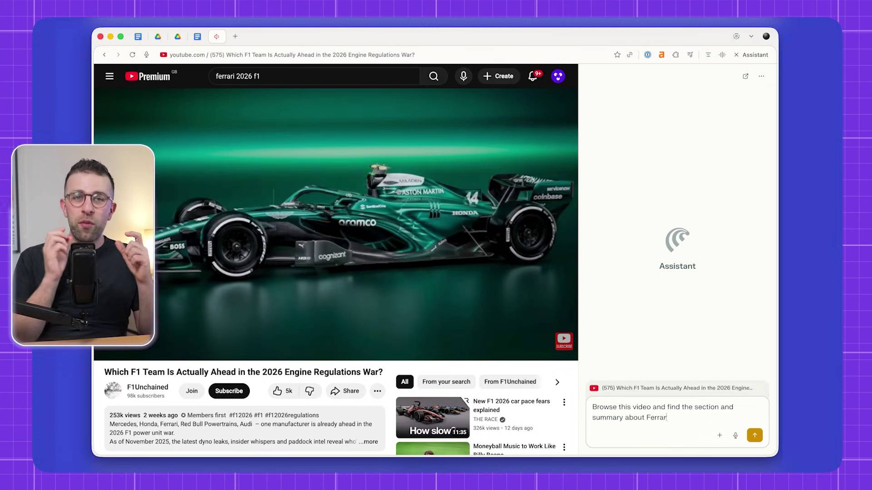
type("i F1.")
Step: Ask for the Ferrari section summary, then have the assistant jump the video to 5:13
key("Return")
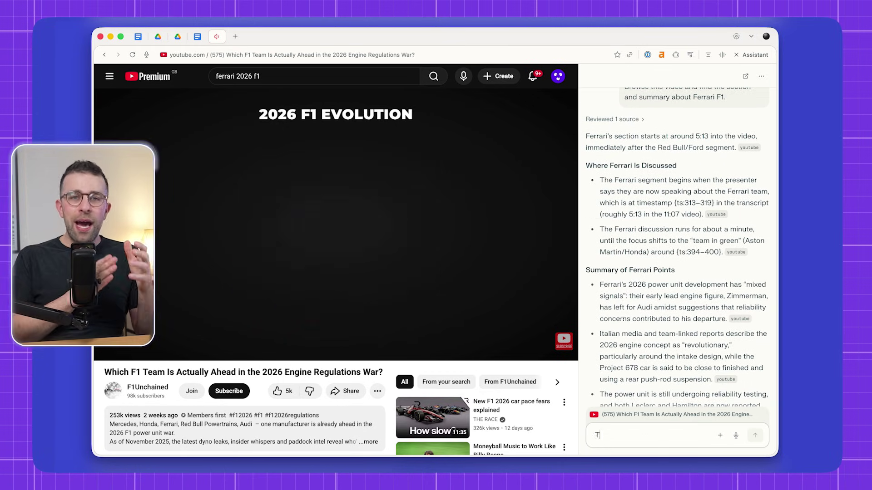
type("ake me to tha")
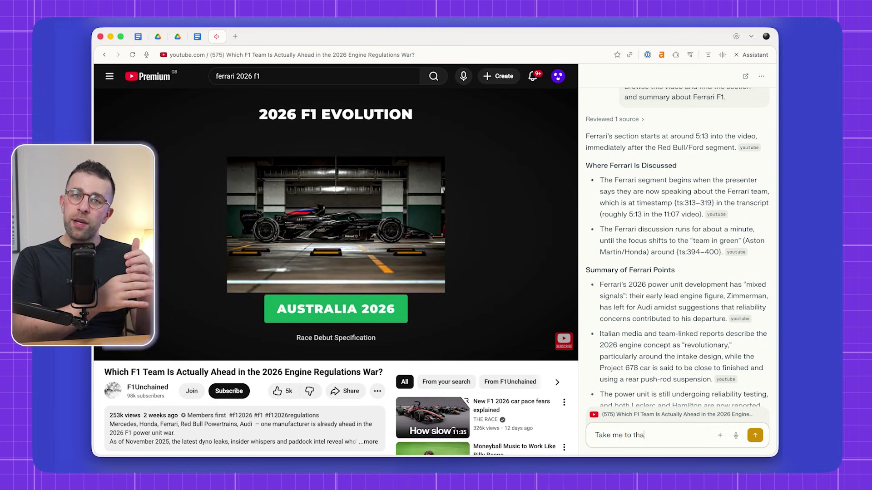
type("rt.")
key("Return")
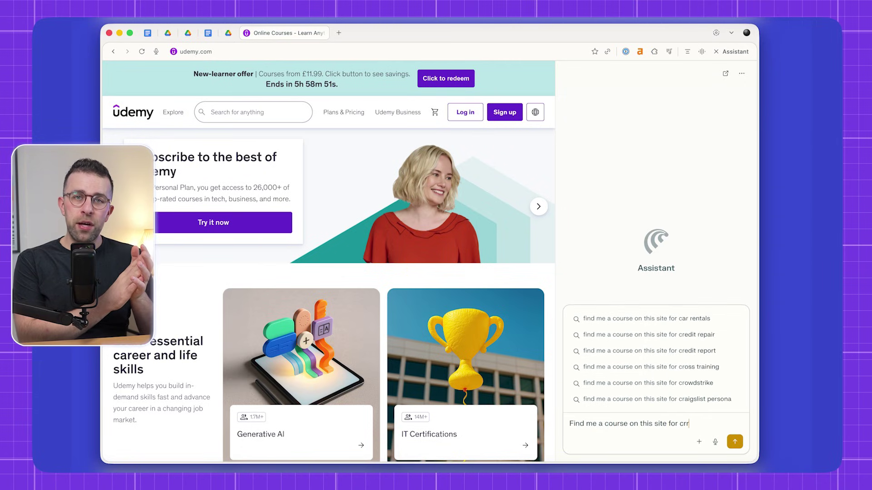
type("oqueting for intermed")
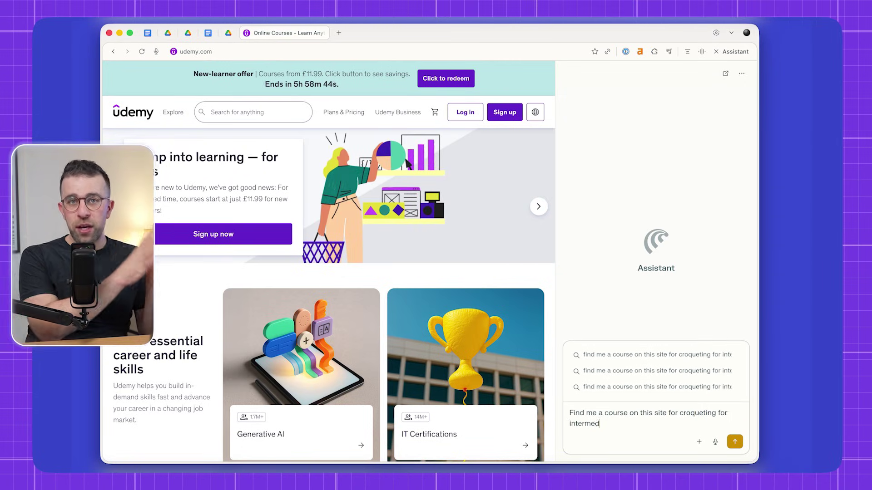
type("iates.")
Step: Ask the Assistant for an intermediate crochet course with gift-example videos on Udemy
key("shift+Return")
key("shift+Return")
type("It needs to have videos that are")
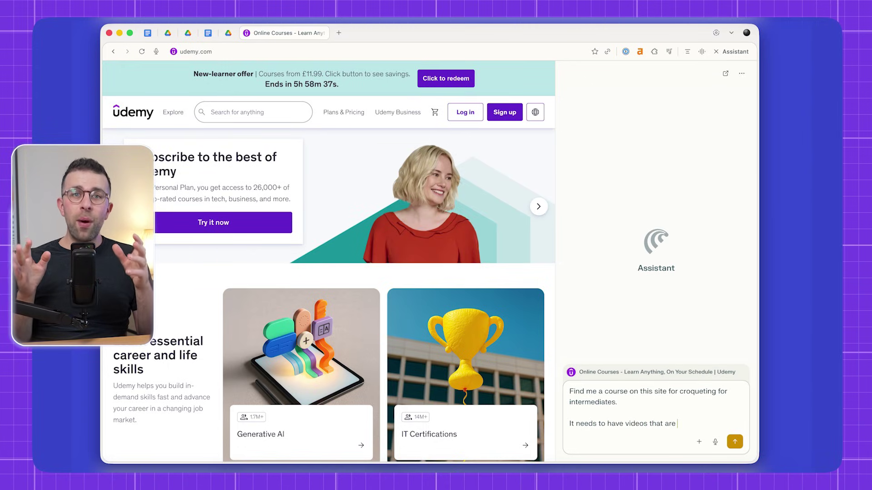
type("xampe")
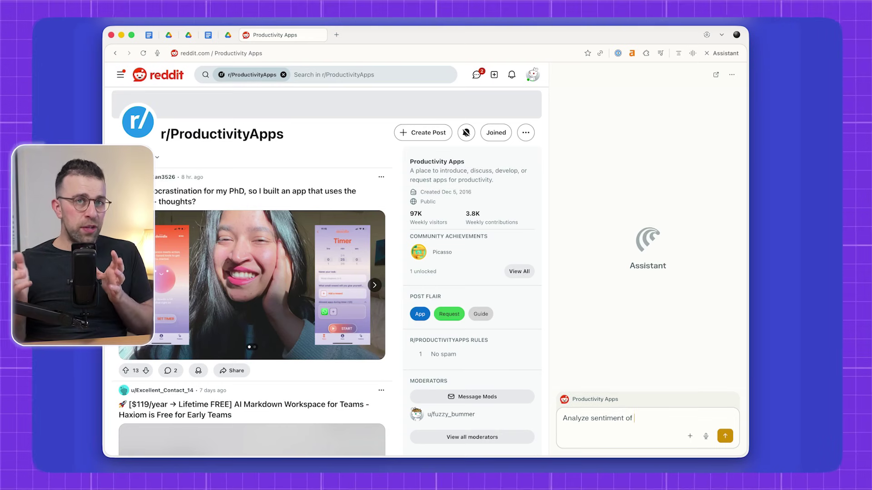
type("people's experien")
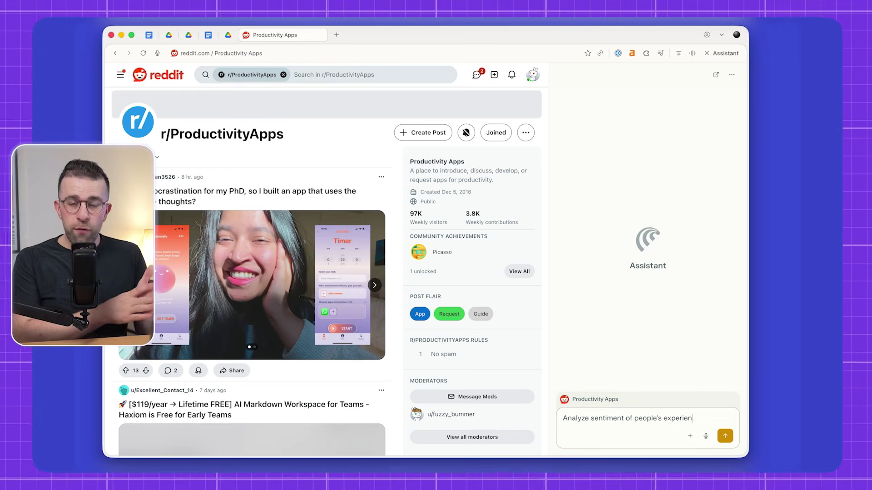
type("ces with a")
Step: Send the habit tracker sentiment analysis prompt for r/ProductivityApps to the Assistant
key("BackSpace")
type("habit track")
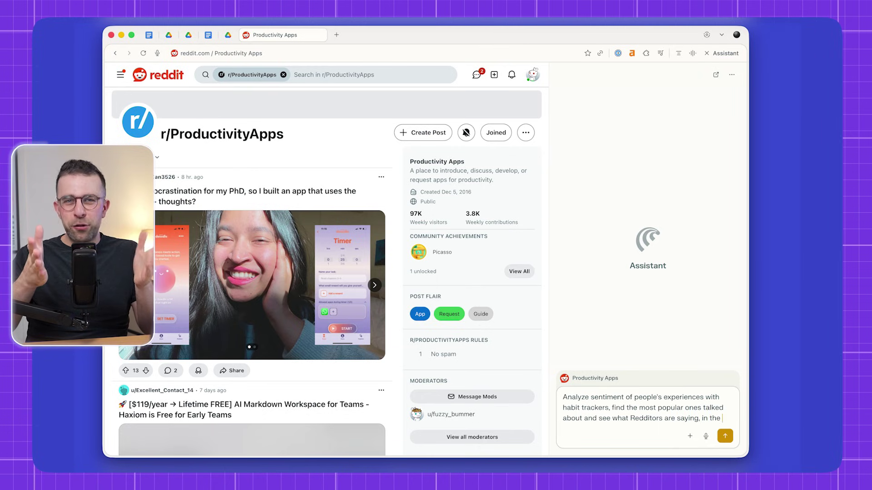
key("Return")
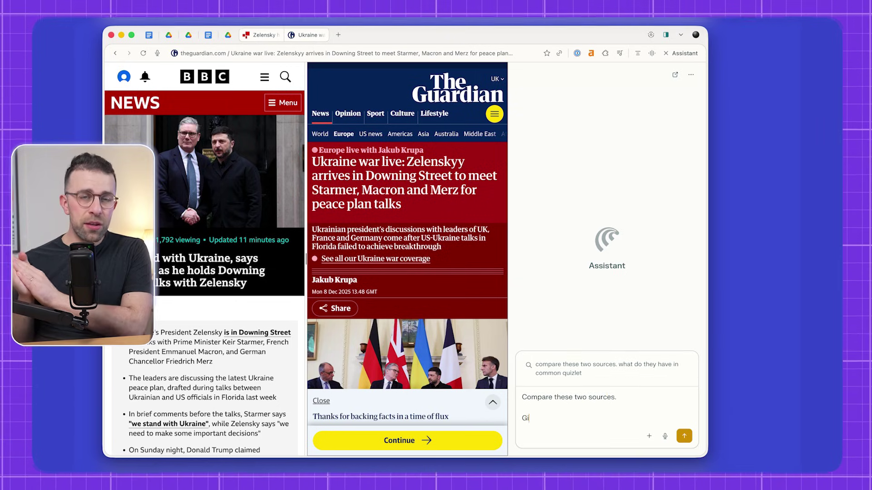
type("e me a")
Step: Send the prompt comparing the BBC and Guardian articles and their political leanings
key("BackSpace")
key("BackSpace")
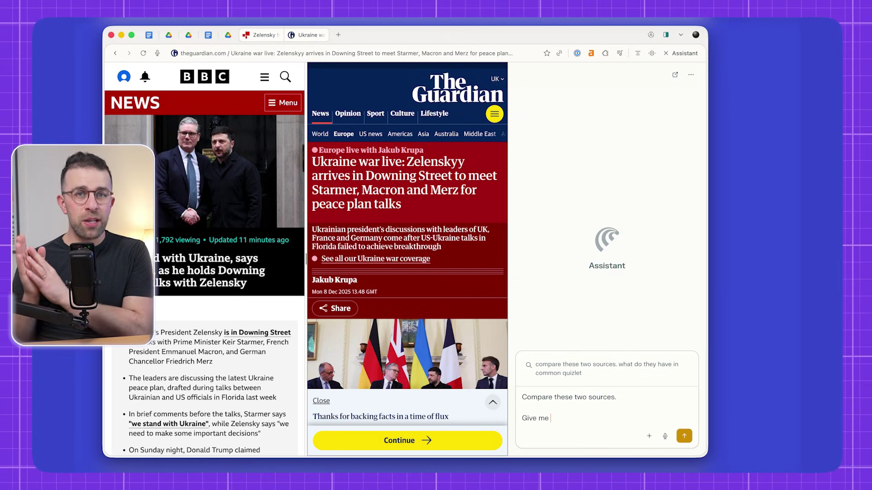
type("what one covers and what the other one doesn't. Which way do each of them sway politically?")
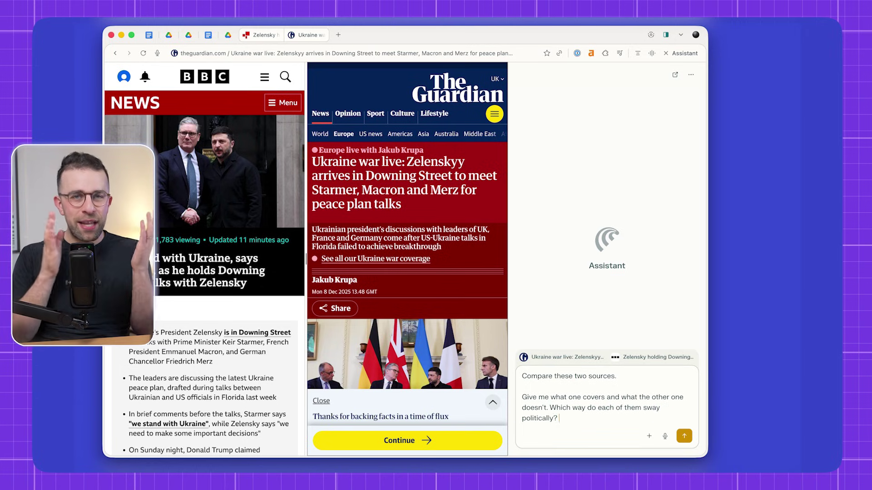
key("Return")
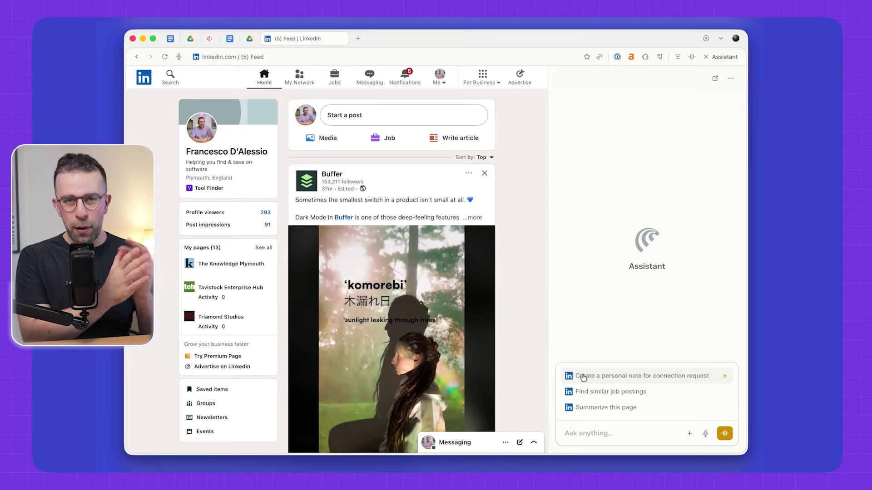
type("Browse the feed")
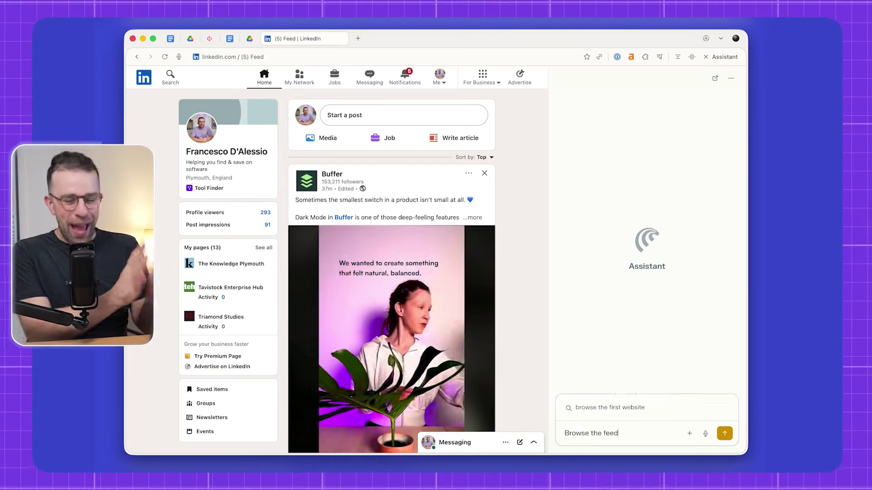
type(", summarize for me the best posts about new vendor features.")
Step: Send the LinkedIn feed-summary prompt for vendor-feature and achievement posts, keeping the feed tab active
key("shift+Return")
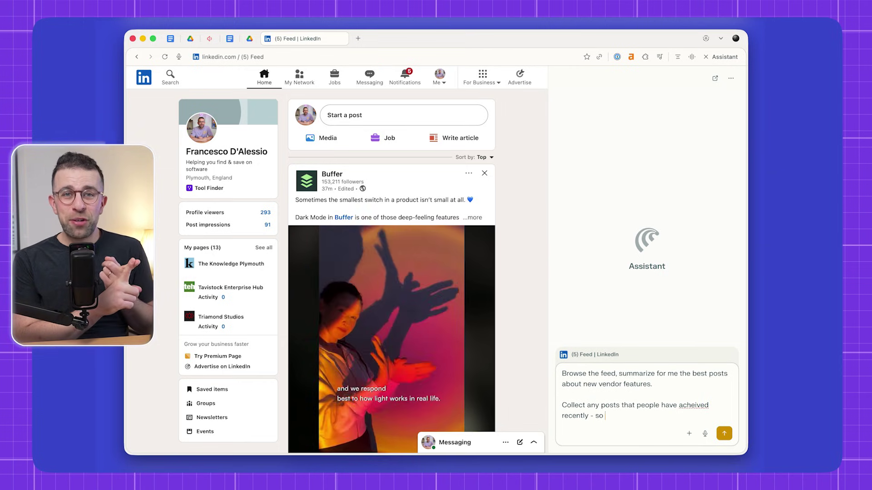
type("ulate them.")
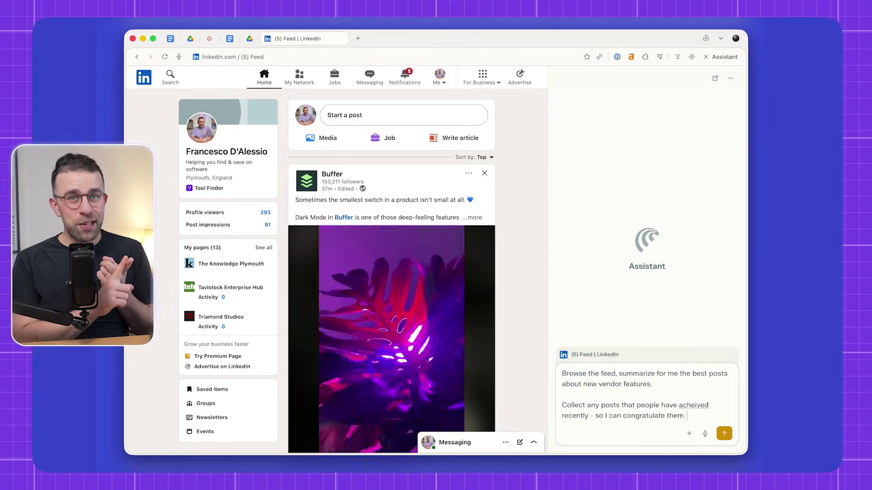
key("Return")
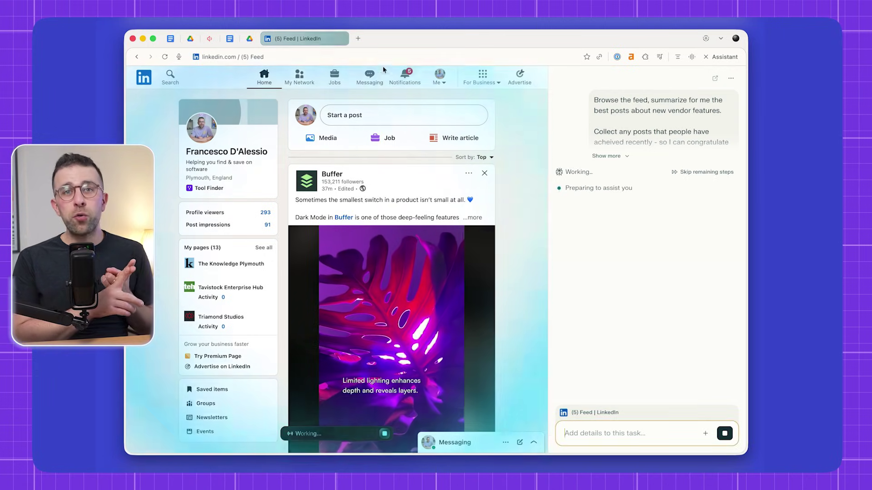
left_click(358, 39)
left_click(319, 38)
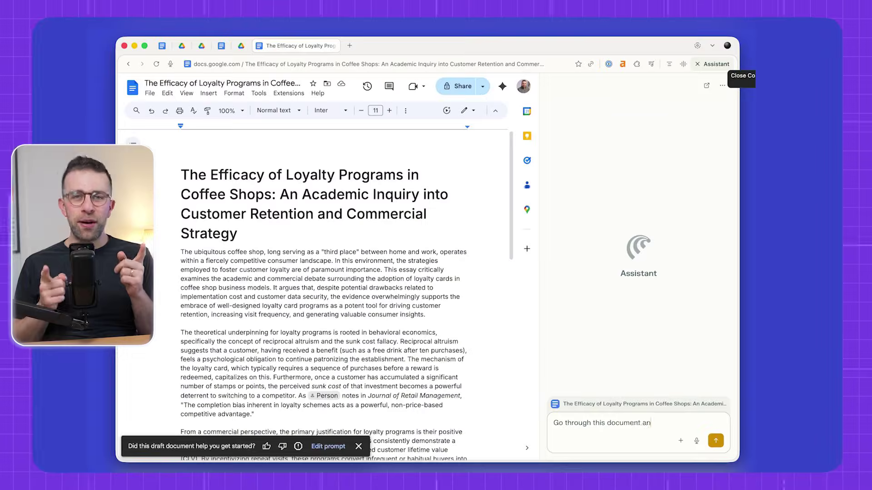
type("d leave Google Docs c")
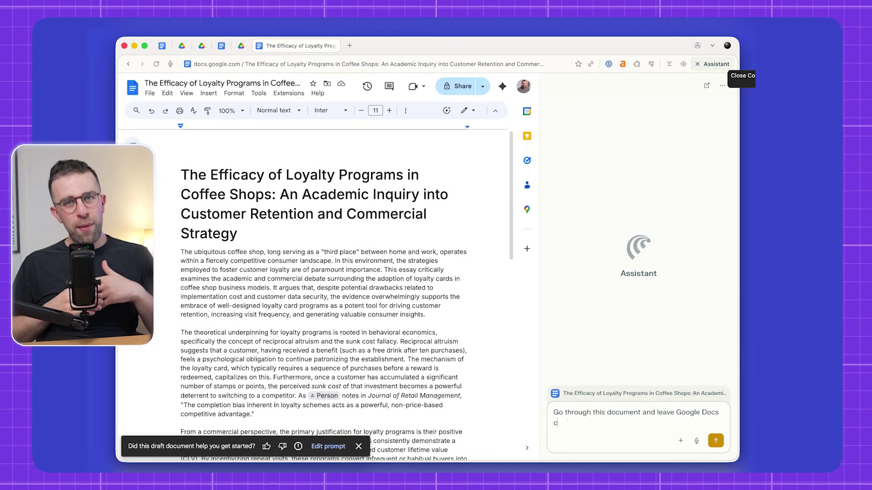
type("omments in")
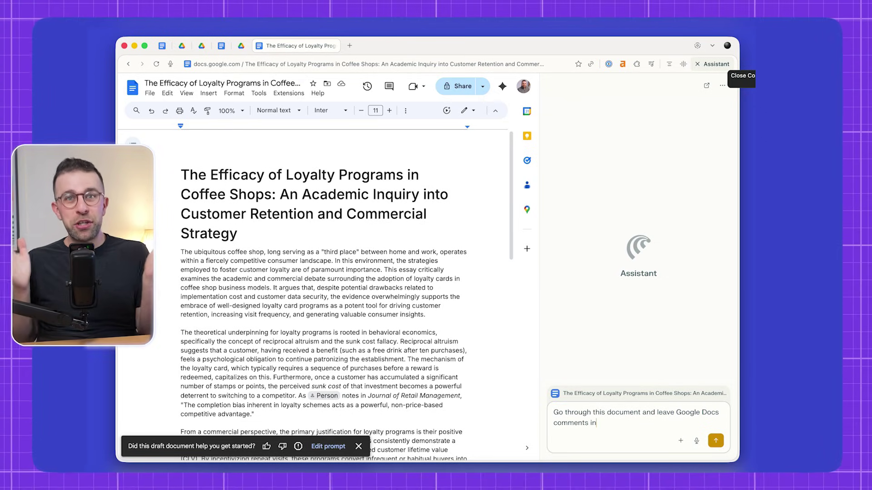